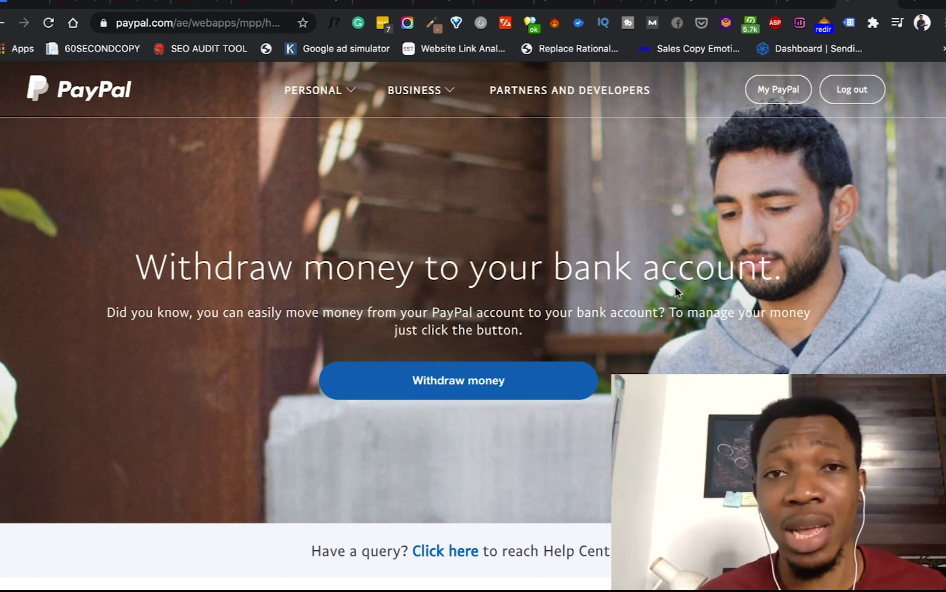
Open the My PayPal Summary dashboard showing the 0.00 USD balance and card-linking prompt.
click(773, 93)
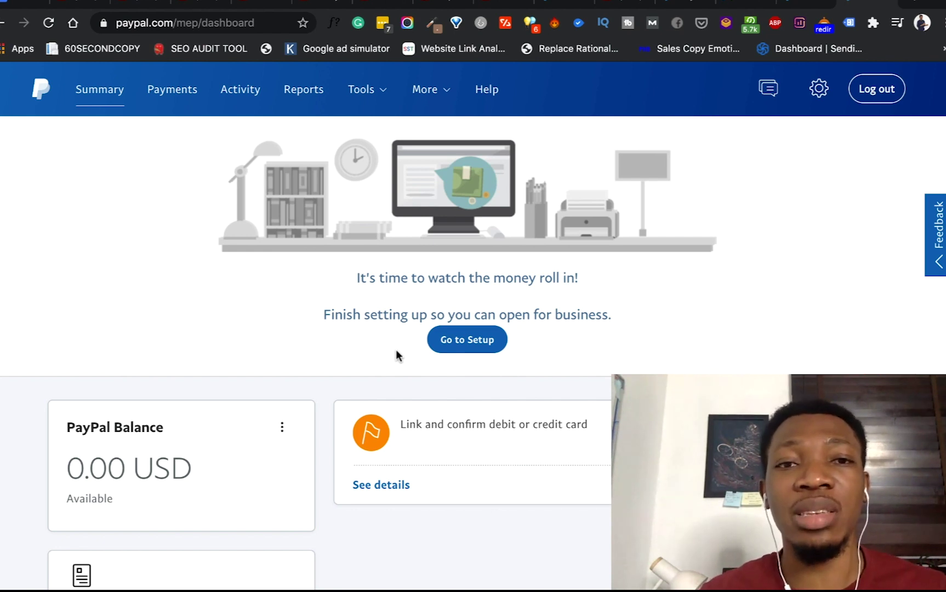
Reload the dashboard, then go to Account Settings from the settings gear menu.
key(super+r)
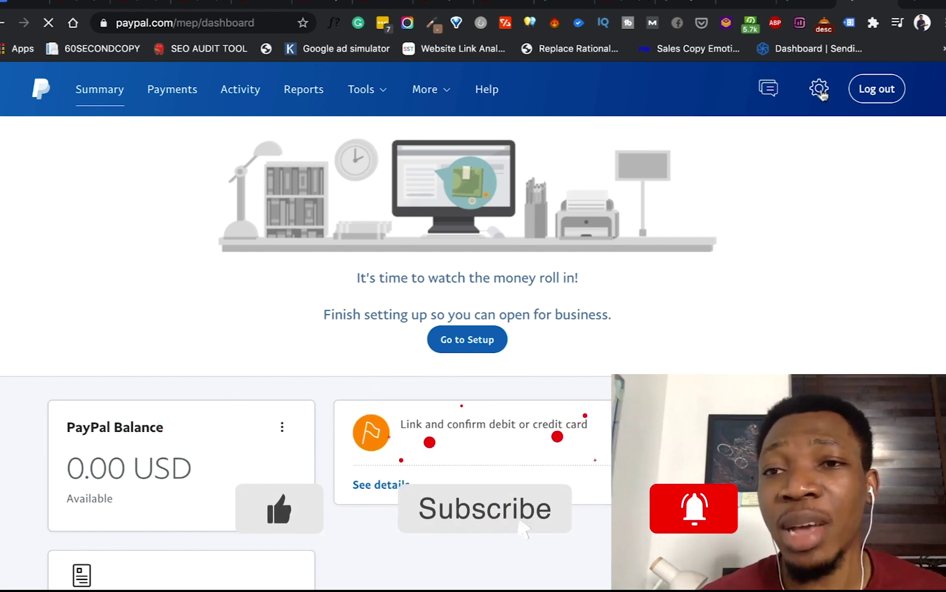
click(820, 92)
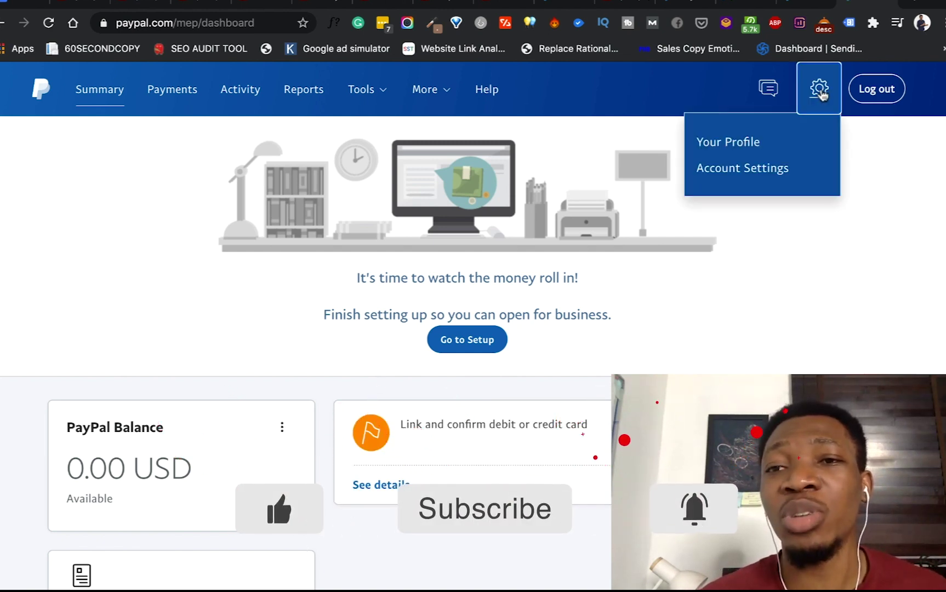
click(758, 168)
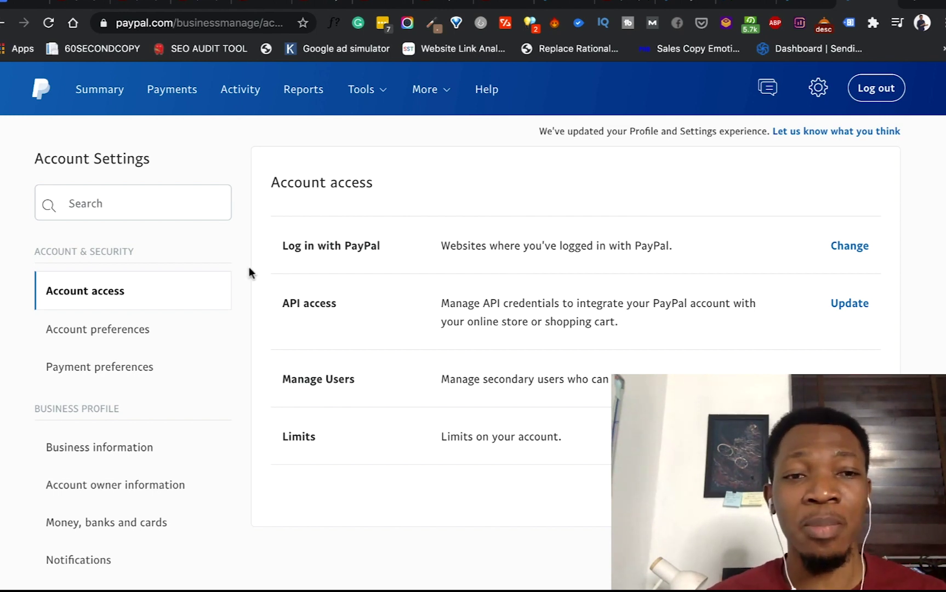
Go to the Money, banks and cards settings and bring the Banks and Cards sections into view.
scroll(249, 269, down, 2)
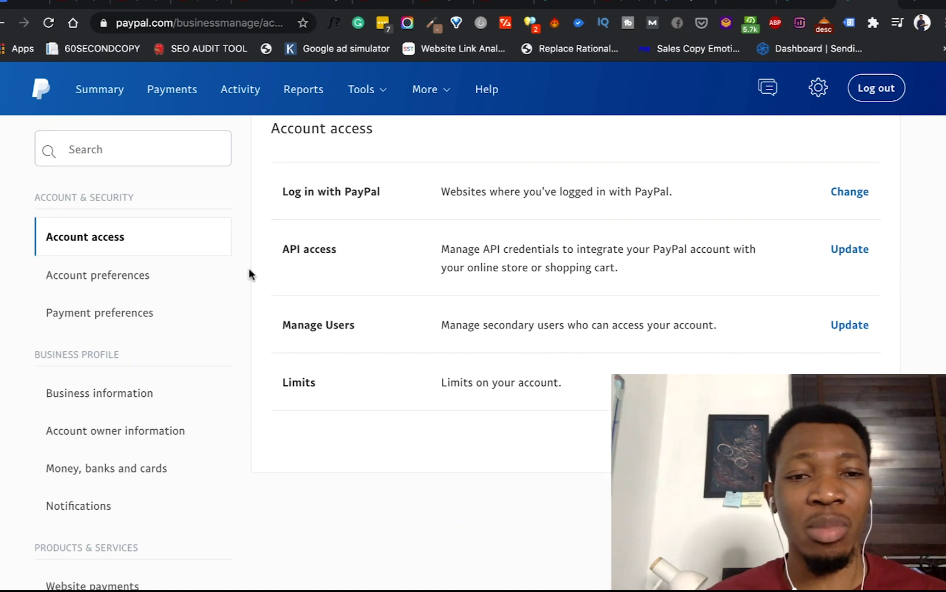
scroll(248, 268, down, 1)
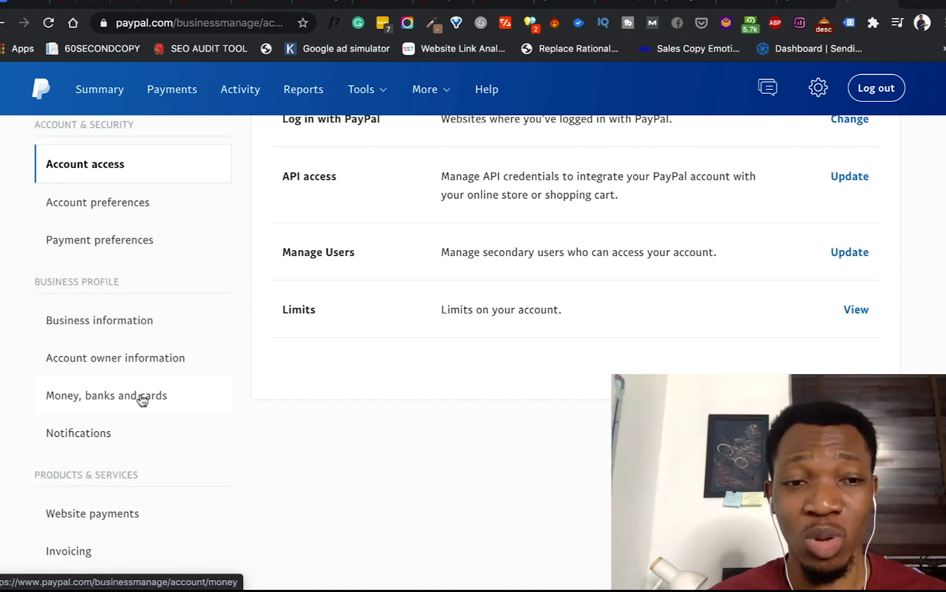
click(142, 399)
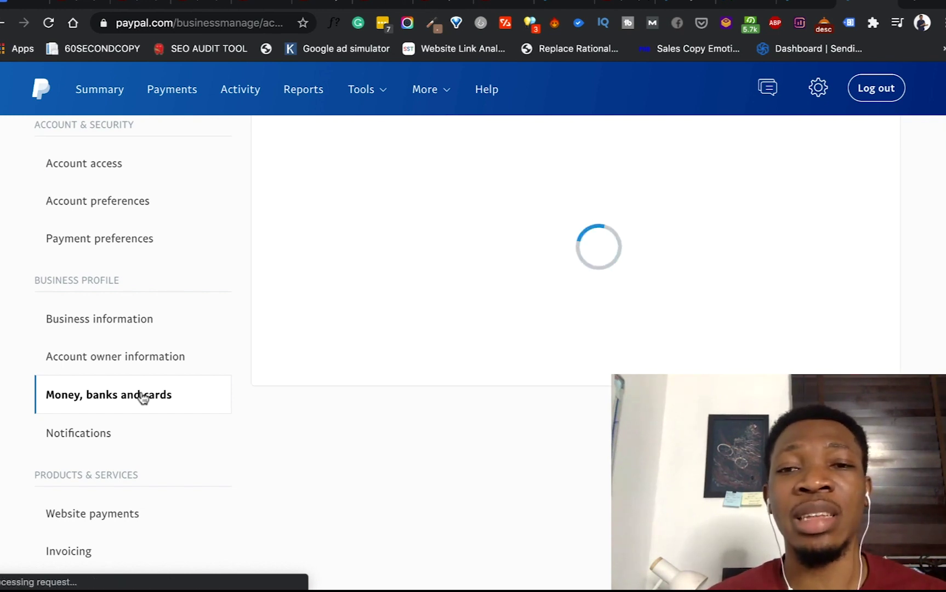
scroll(421, 432, up, 1)
scroll(421, 432, up, 3)
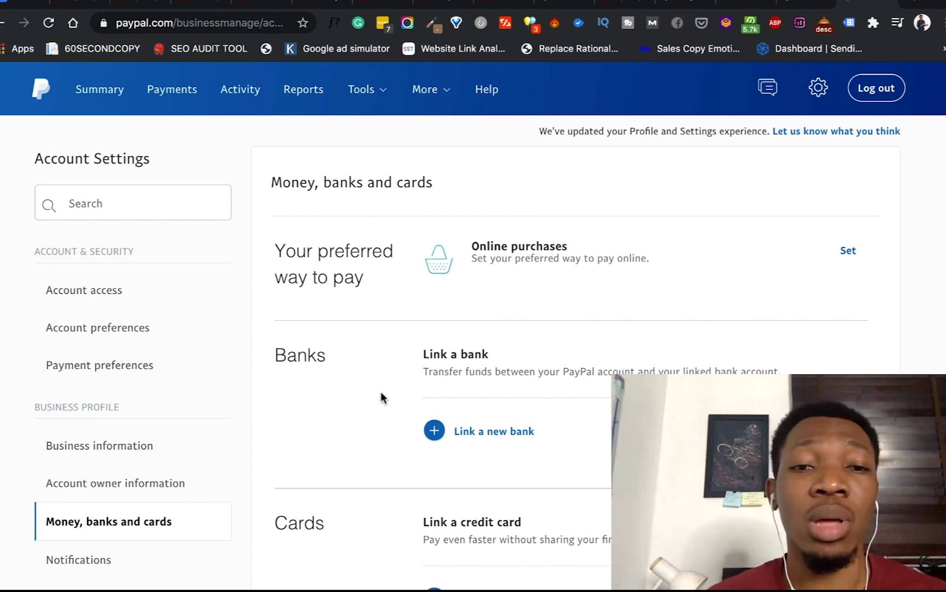
scroll(371, 405, down, 6)
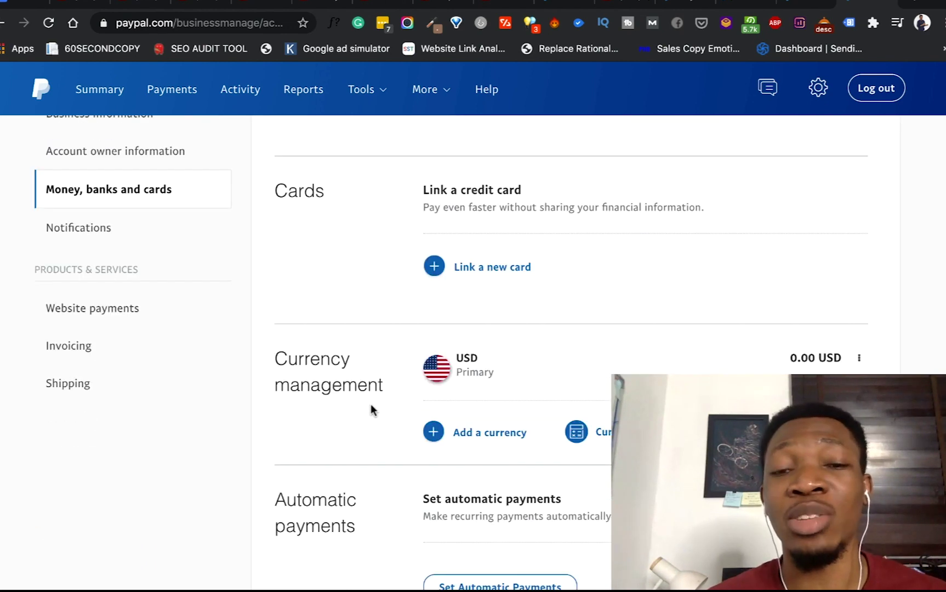
scroll(371, 404, down, 2)
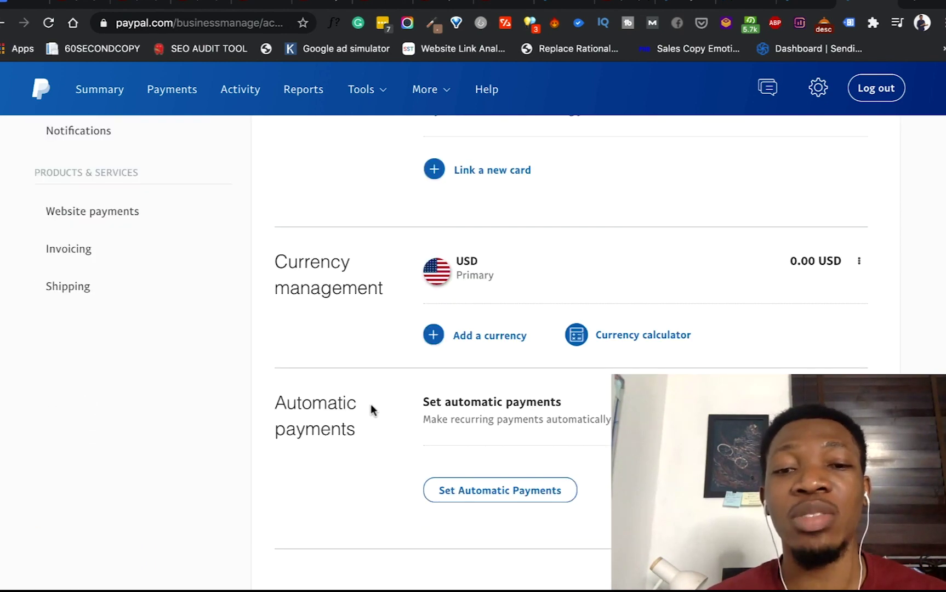
scroll(370, 405, up, 8)
scroll(374, 404, down, 8)
scroll(373, 403, up, 5)
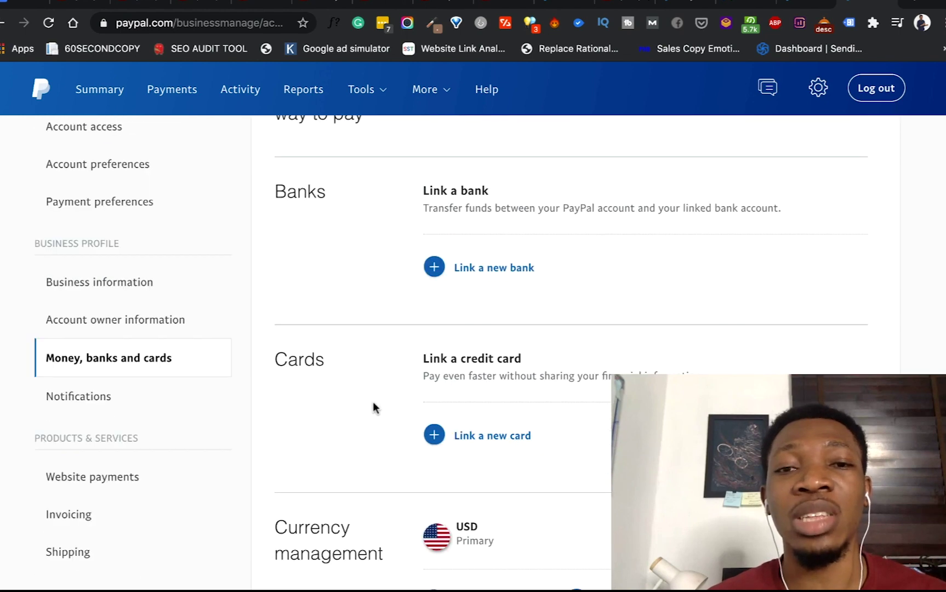
Start linking a new card and enter the Visa card's details in the Link a card form.
click(464, 441)
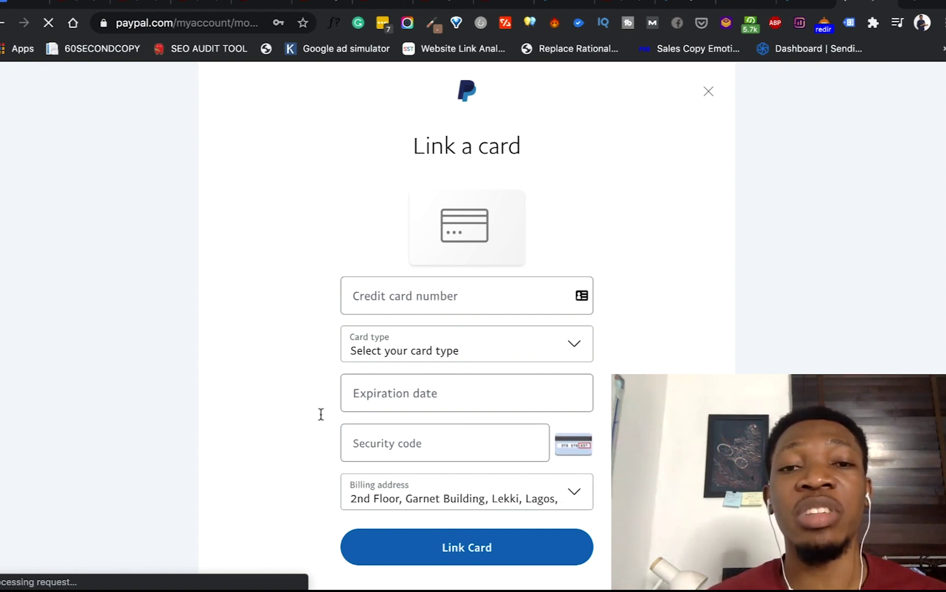
scroll(307, 334, down, 1)
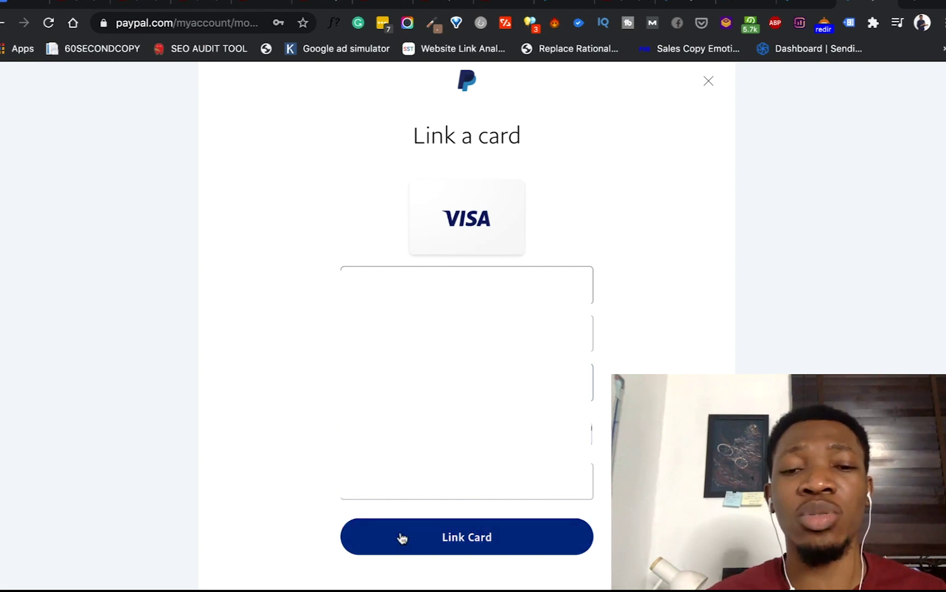
Submit the Visa card details, then resubmit the re-entered details after the first attempt is declined.
click(438, 540)
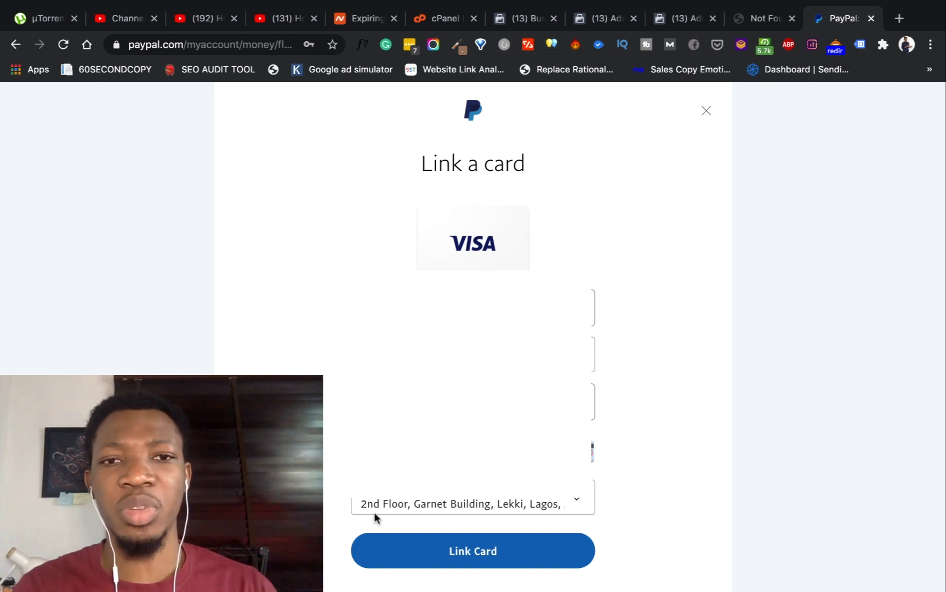
click(412, 550)
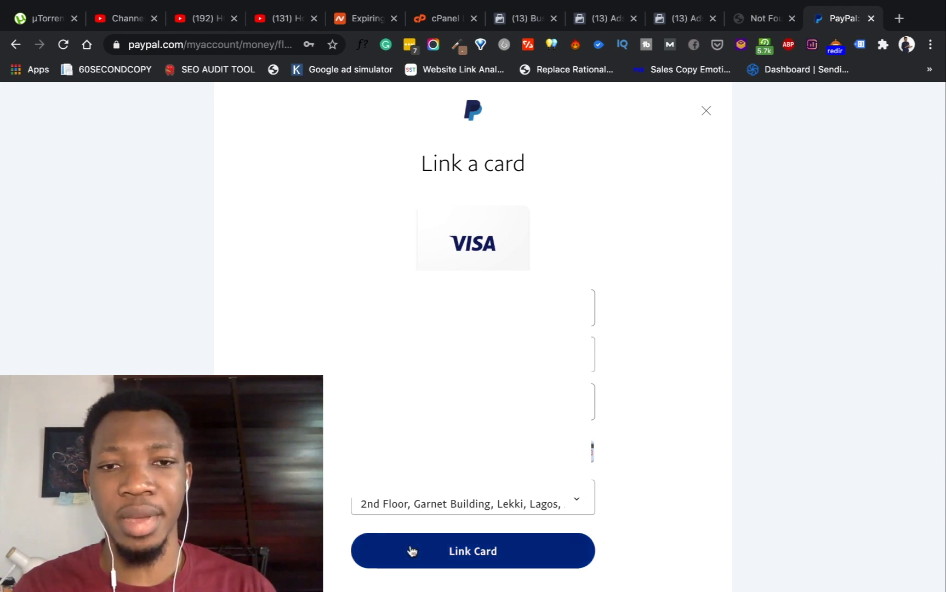
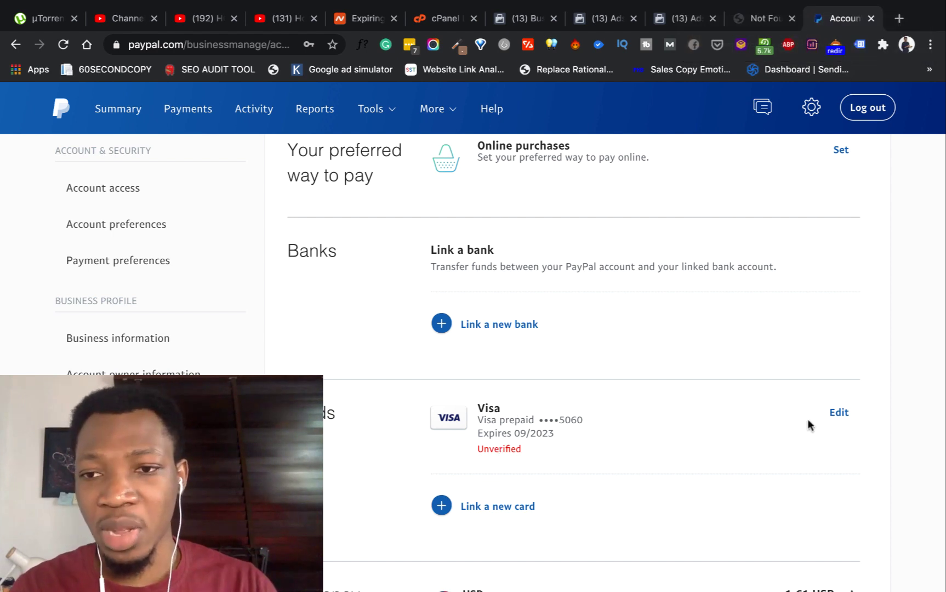
Open the Visa prepaid card ••••5060 details and start its confirmation to remove account limits.
click(834, 415)
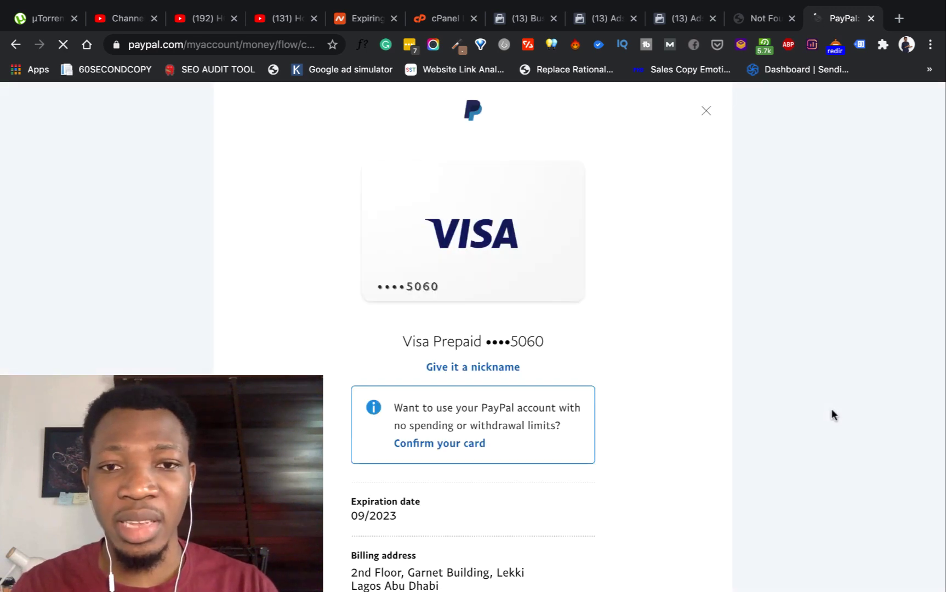
scroll(643, 393, down, 3)
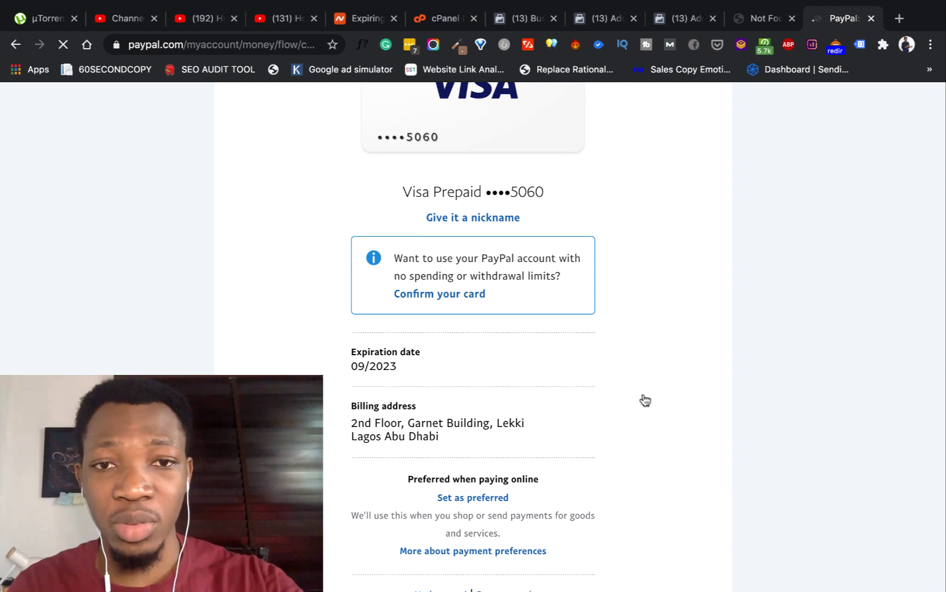
click(466, 296)
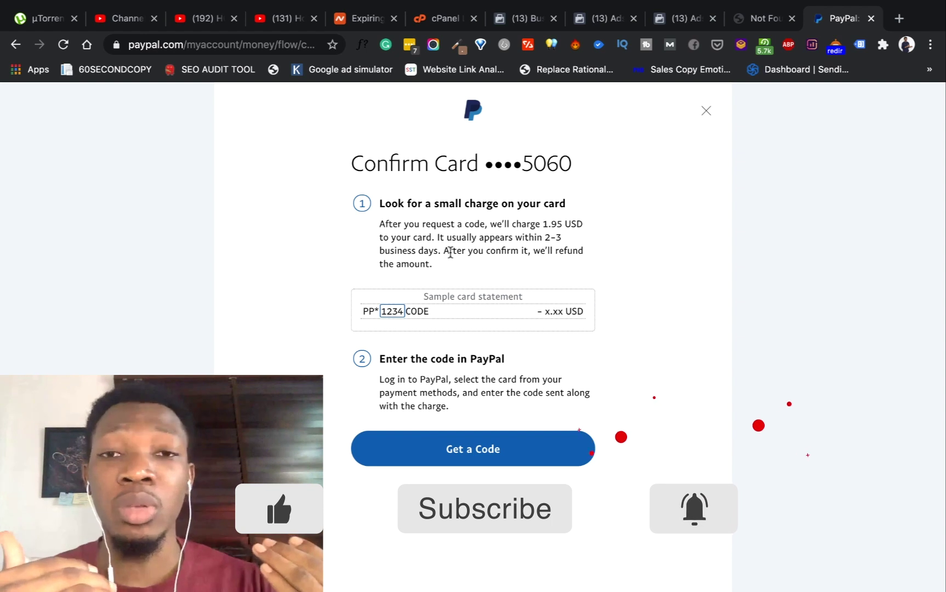
Request the 1.95 USD verification charge with a code on the Visa card ••••5060.
click(425, 451)
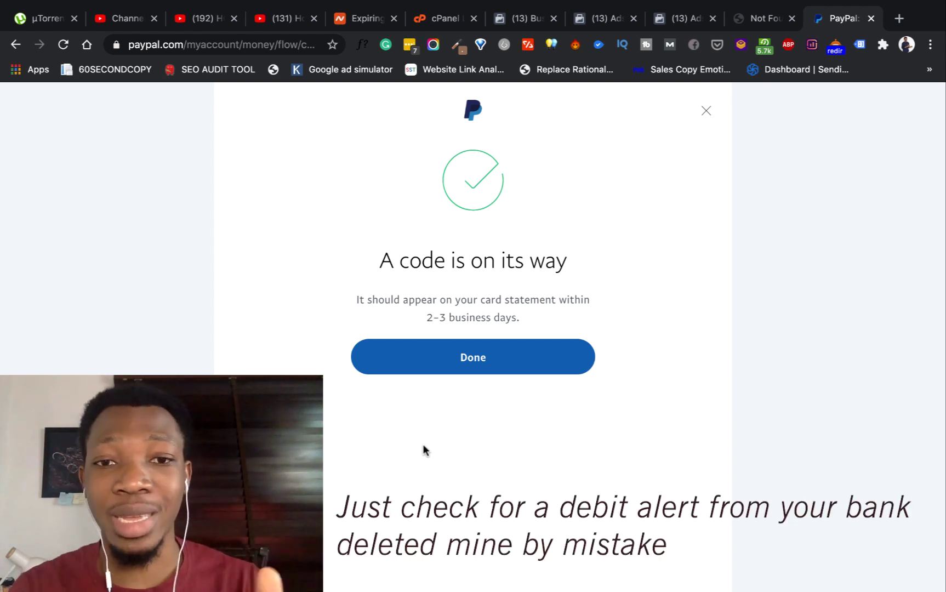
click(471, 361)
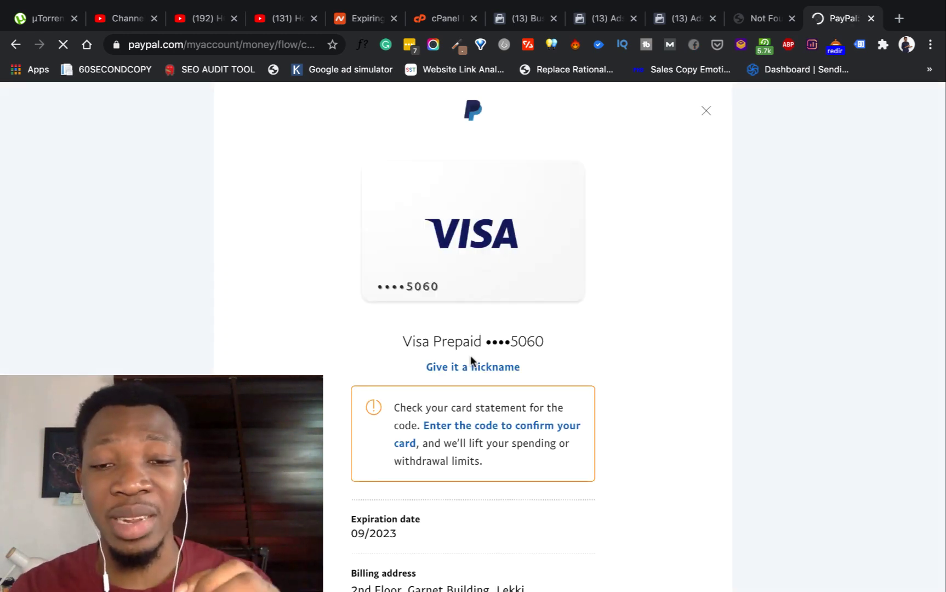
Enter the 4-digit code from the card statement, confirm the card, and close the success message.
scroll(470, 355, down, 3)
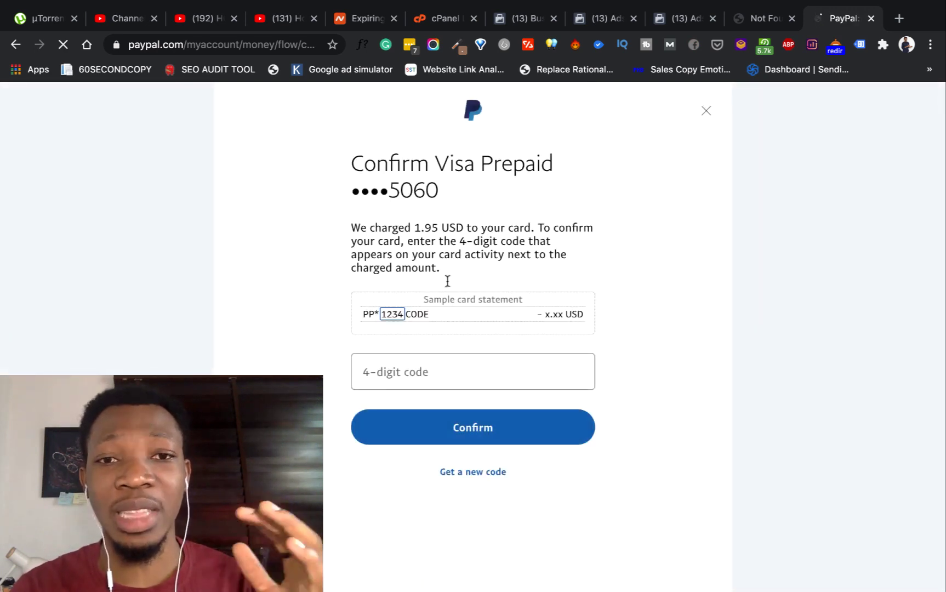
click(392, 368)
click(391, 367)
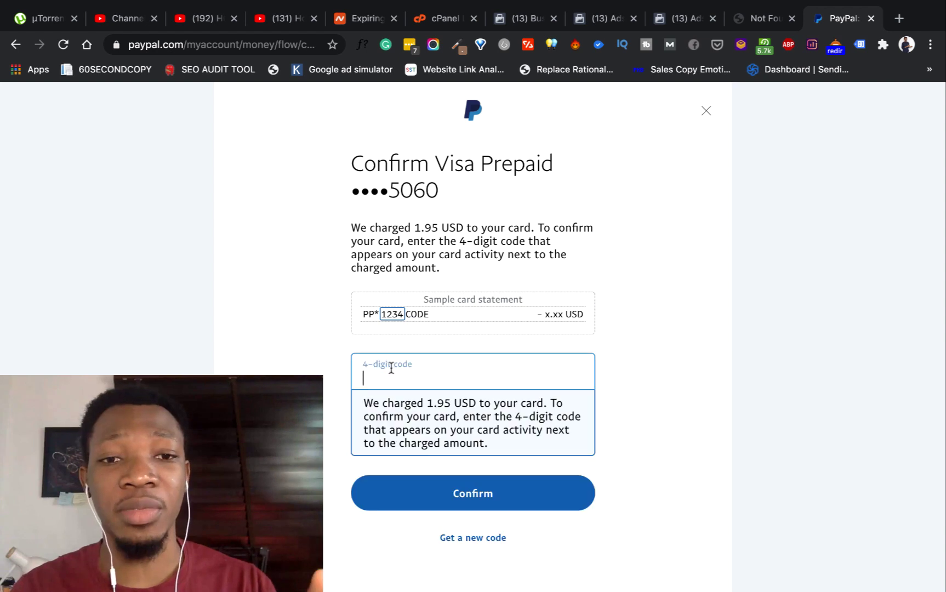
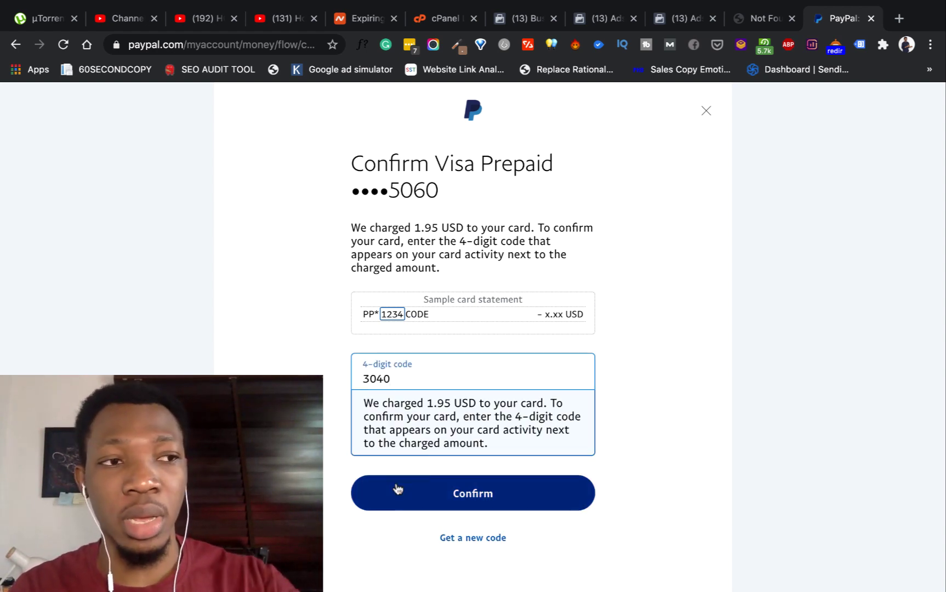
click(395, 488)
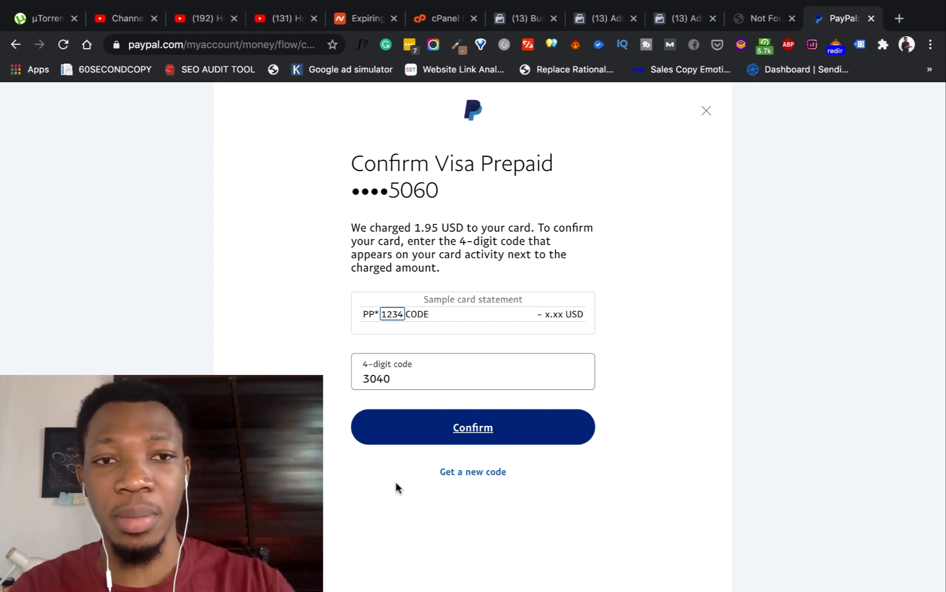
click(433, 421)
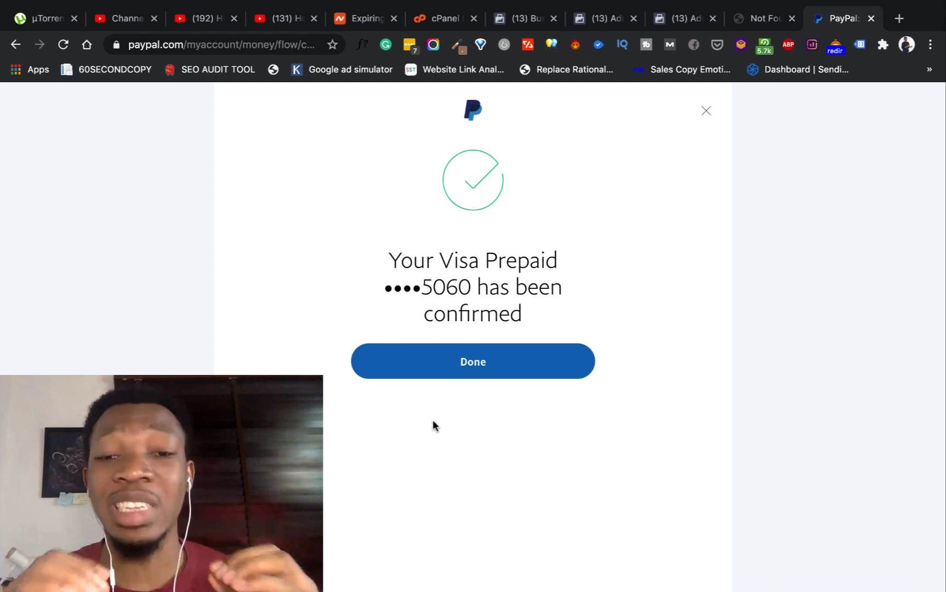
click(452, 371)
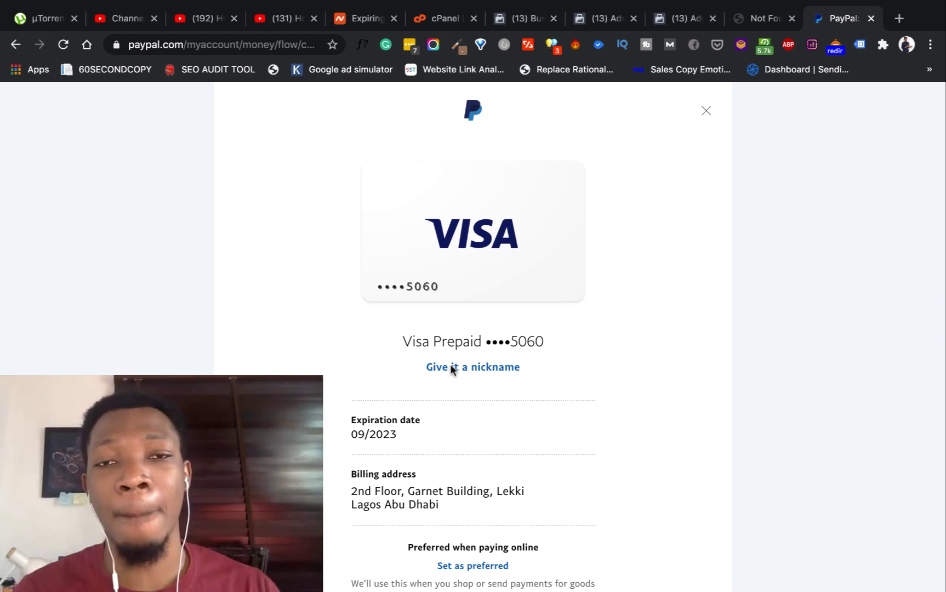
mouse_move(553, 6)
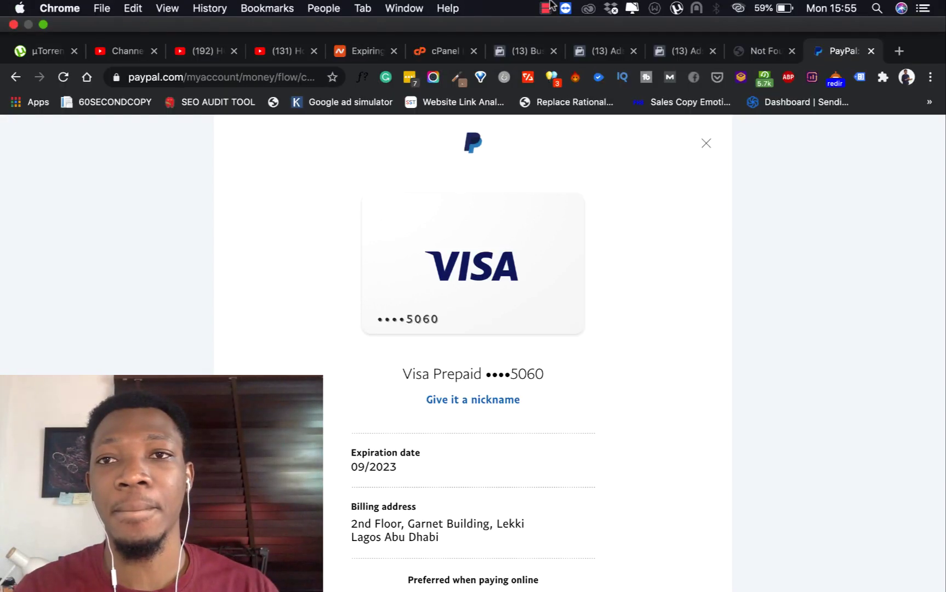